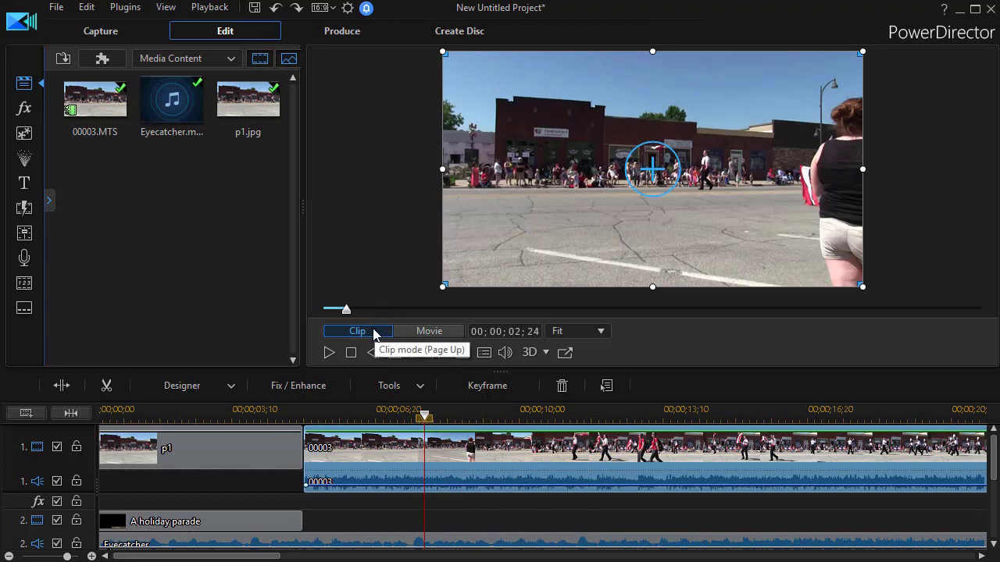
- In Movie mode, play the whole movie from the start and pause at 00;00;06;22
left_click(429, 331)
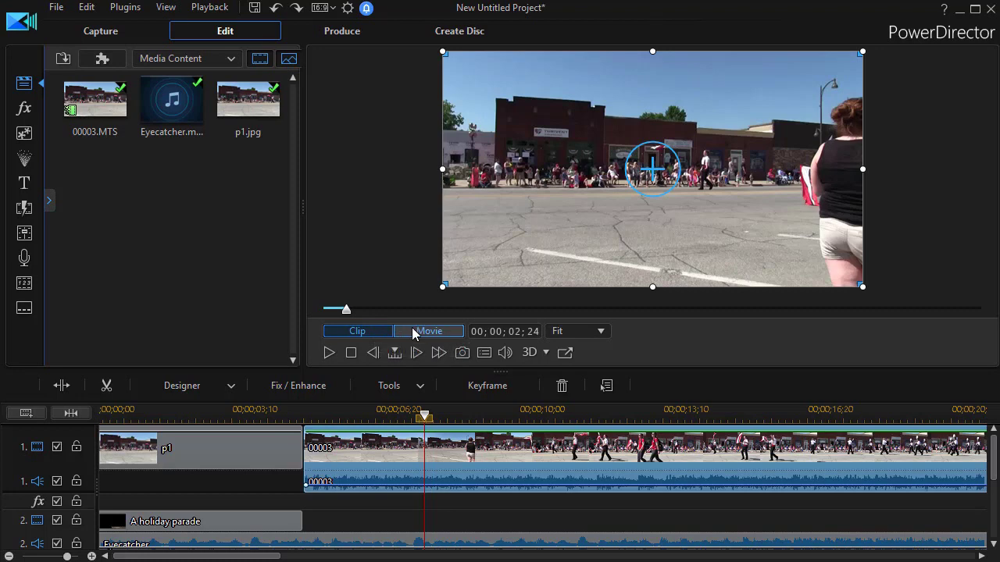
left_click(356, 353)
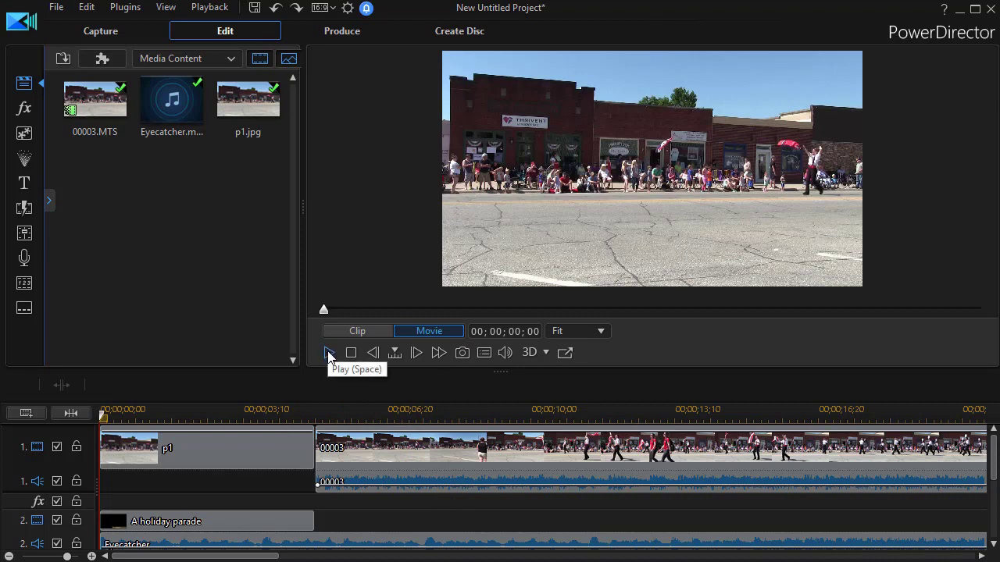
left_click(328, 356)
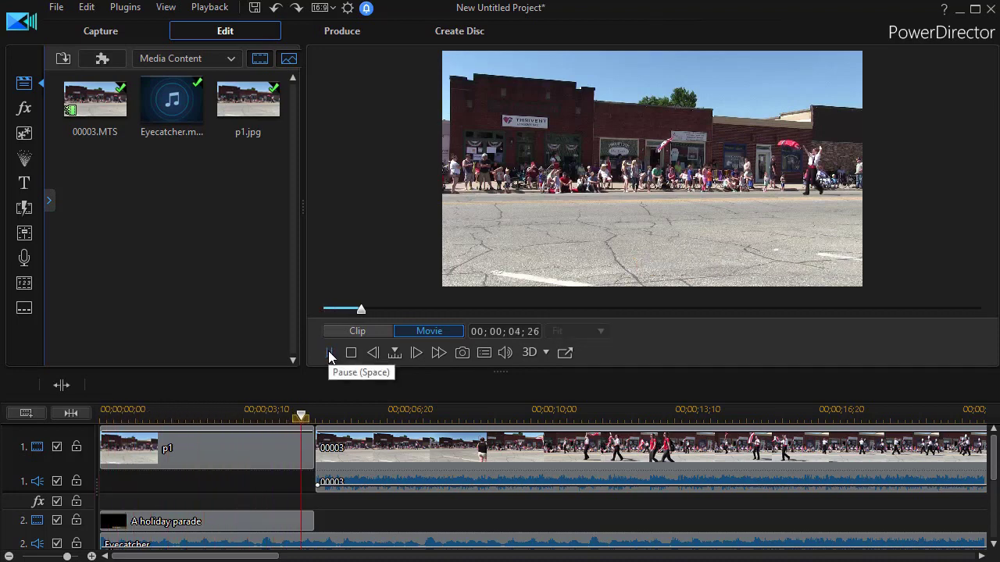
left_click(328, 356)
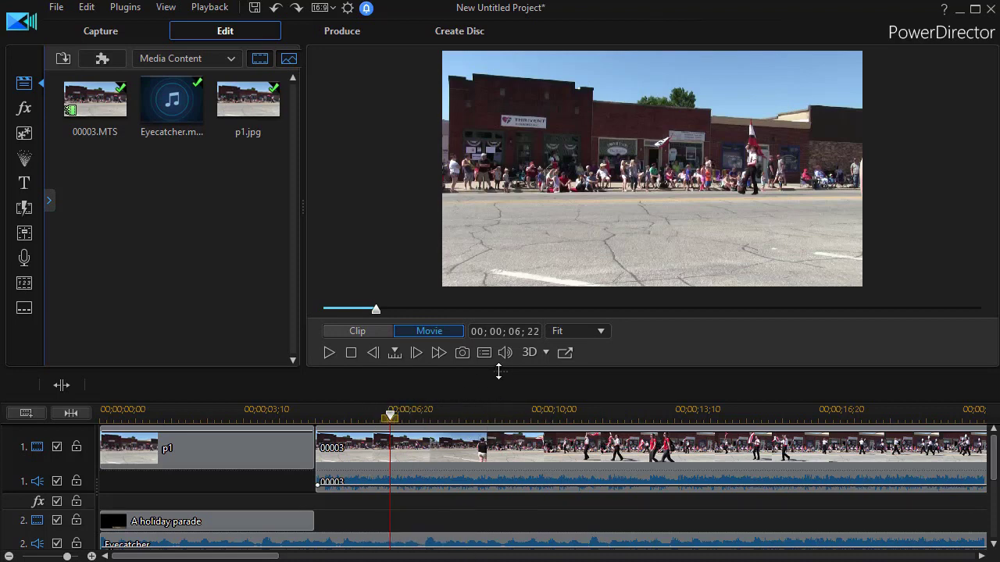
- Enlarge the timeline area and make the 00003 and Eyecatcher audio tracks taller
left_click_drag(498, 372, 497, 308)
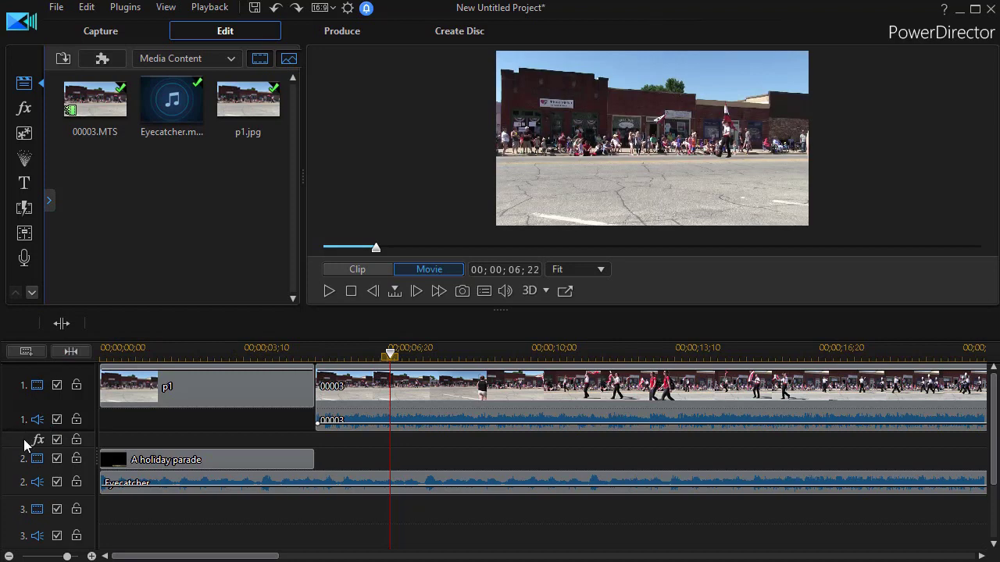
left_click_drag(16, 430, 16, 467)
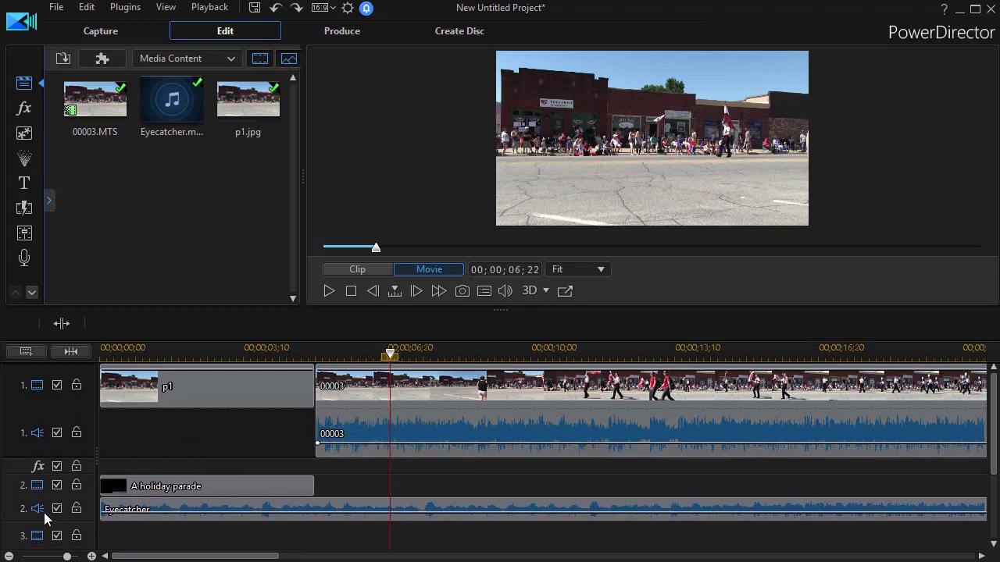
left_click_drag(46, 525, 40, 544)
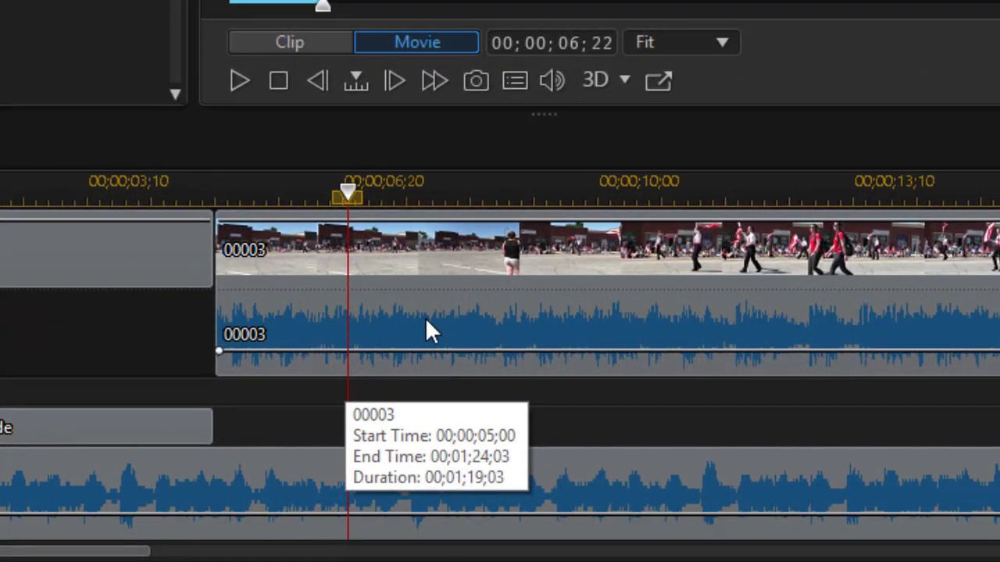
- Select the 00003 audio clip and add a +0.0 volume keyframe to it
left_click(425, 317)
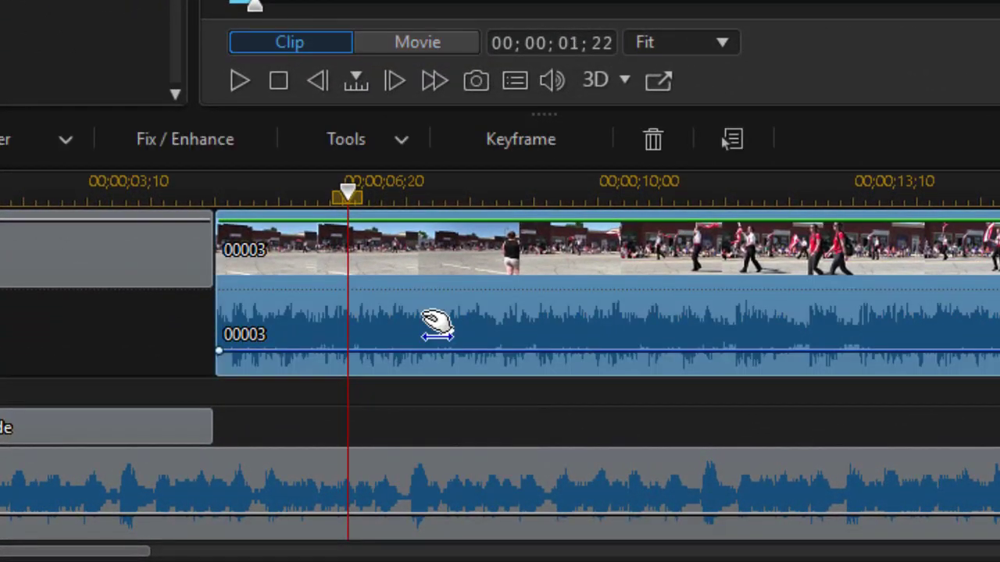
left_click(474, 349)
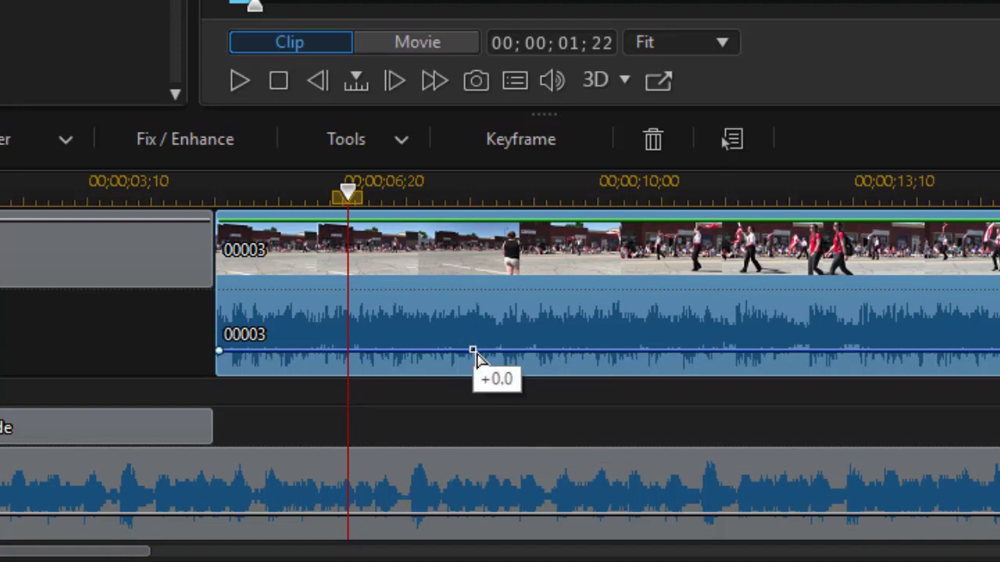
- Shift the first keyframe slightly earlier and add four more +0.0 keyframes along the 00003 audio
left_click_drag(479, 356, 476, 356)
left_click_drag(476, 355, 473, 355)
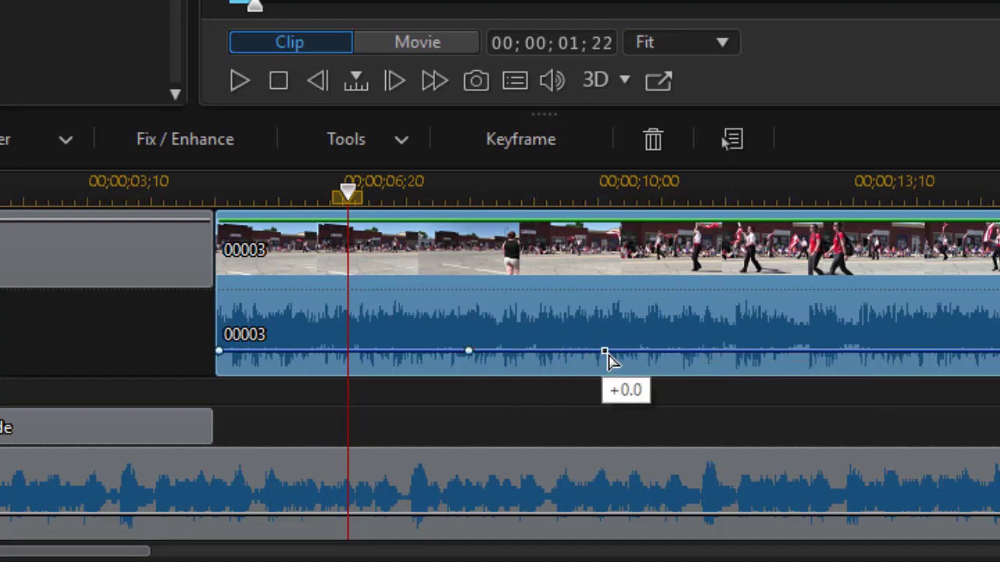
left_click(605, 352)
left_click(671, 352)
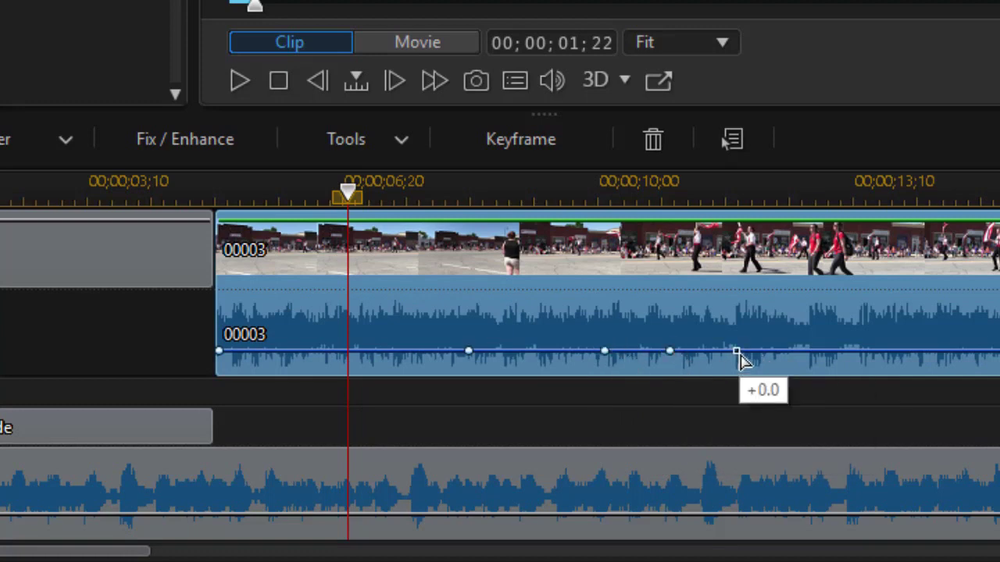
left_click(735, 353)
left_click(825, 352)
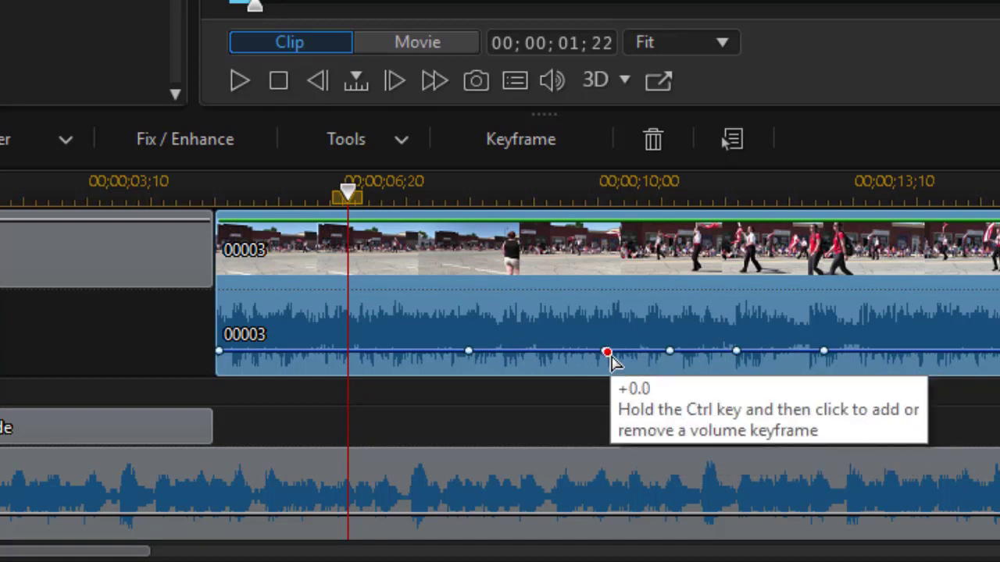
- Drag two middle 00003 audio keyframes down to -∞ to mute the parade sound between them
left_click_drag(611, 357, 523, 383)
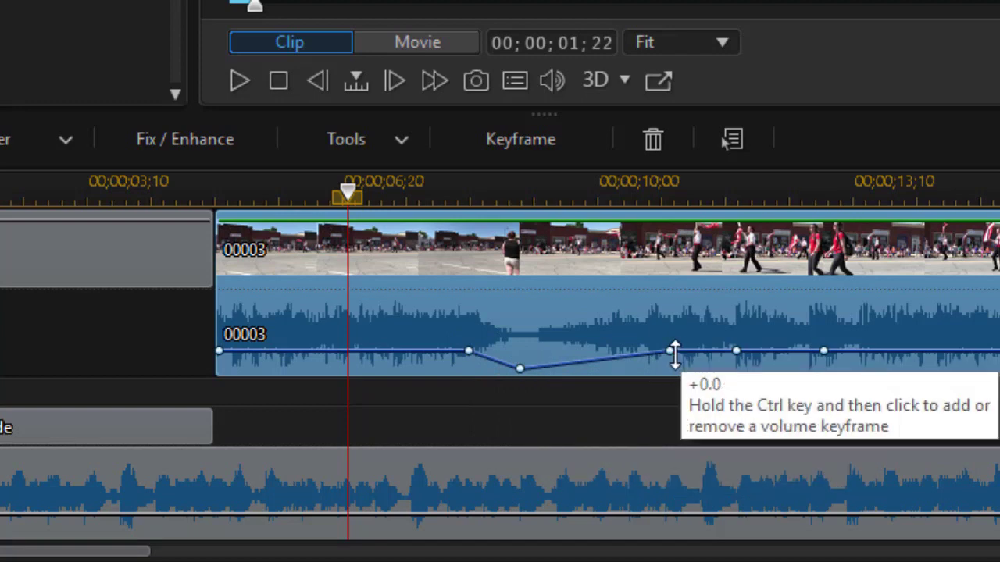
left_click_drag(672, 357, 676, 379)
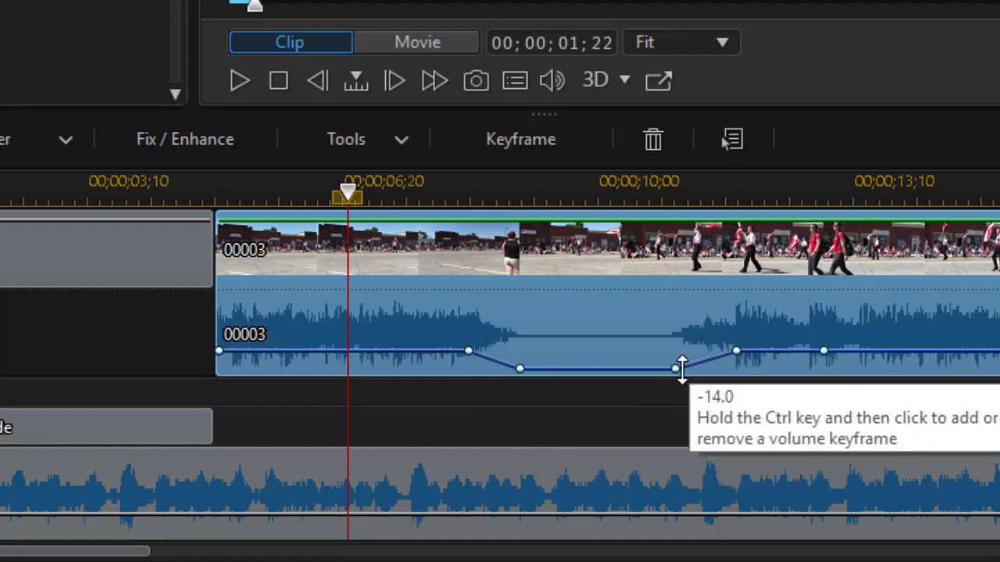
left_click_drag(677, 375, 702, 375)
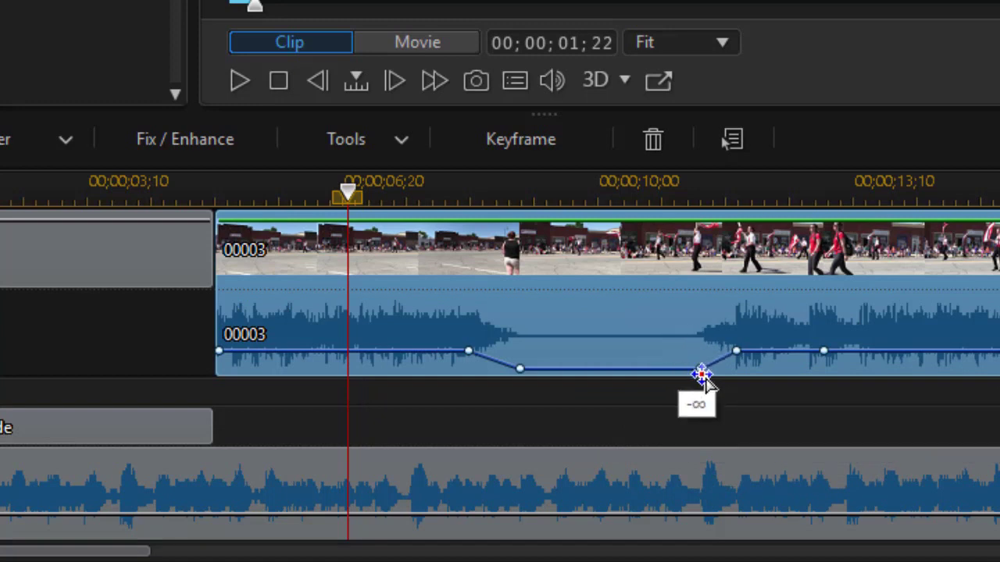
left_click_drag(701, 375, 732, 376)
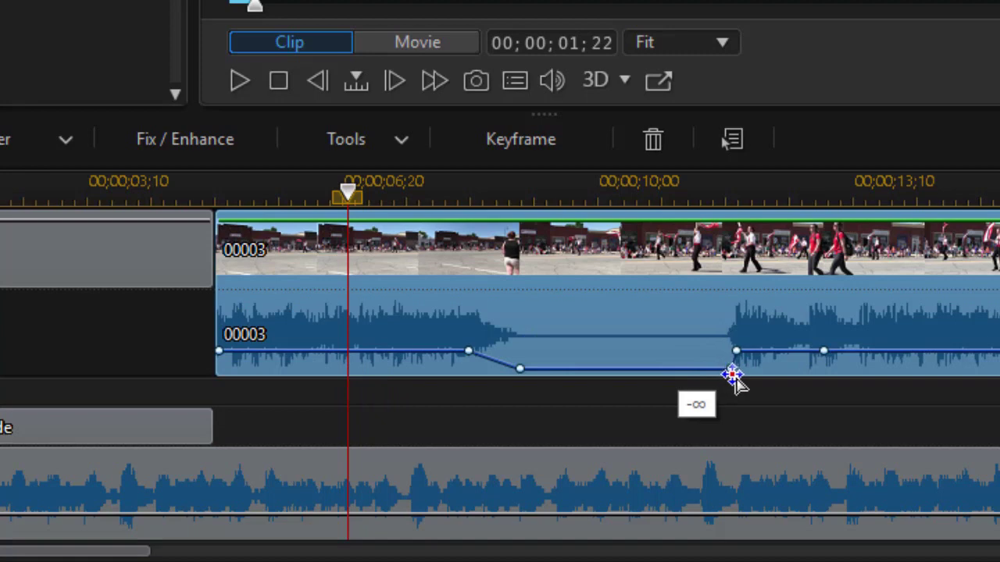
left_click_drag(685, 370, 678, 373)
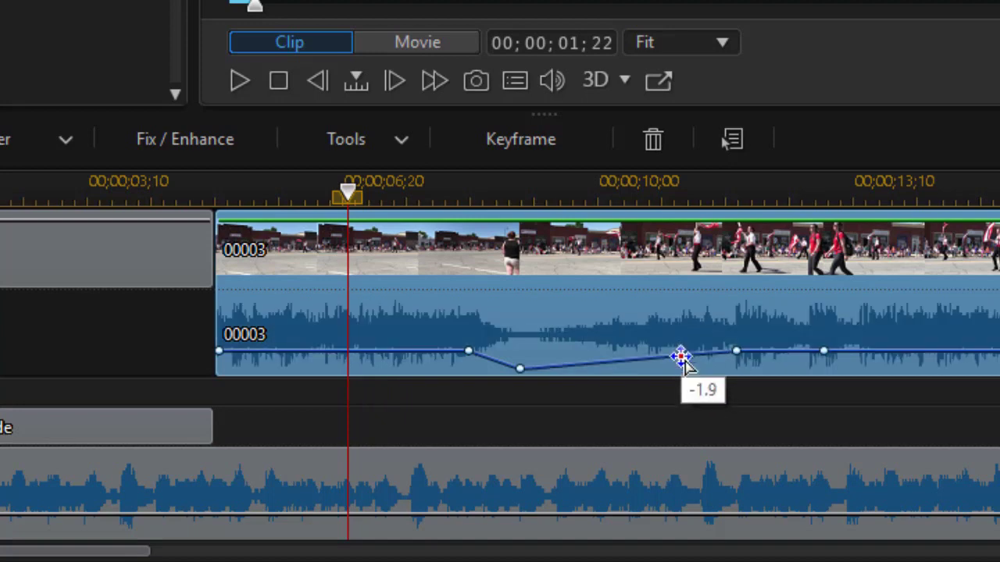
mouse_move(687, 373)
left_mouse_down()
mouse_move(627, 376)
mouse_move(678, 366)
mouse_move(688, 379)
mouse_move(700, 331)
mouse_move(698, 390)
left_mouse_up()
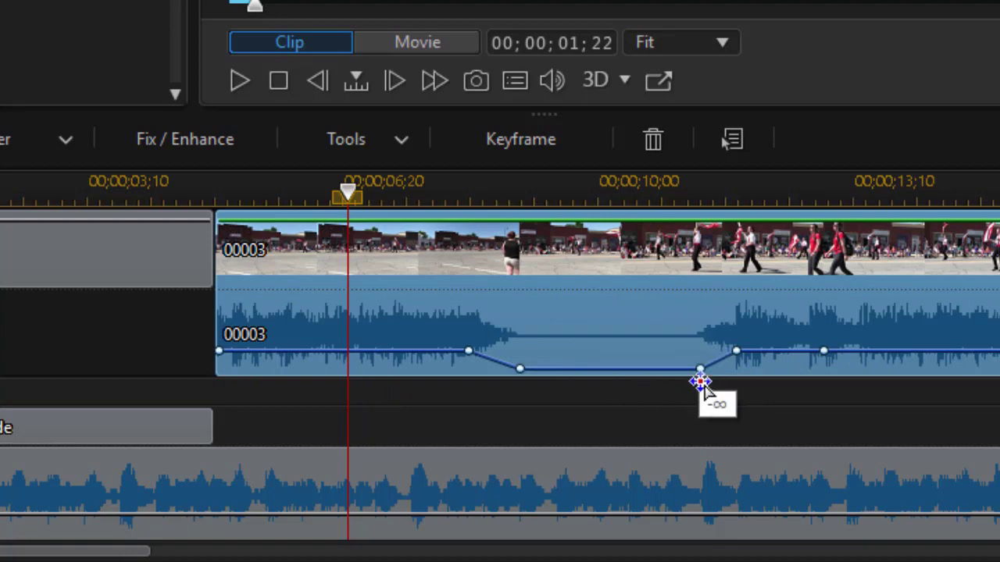
- Raise and re-lower the silent keyframe, then delete it from the 00003 audio
mouse_move(702, 376)
left_mouse_down()
mouse_move(702, 308)
mouse_move(698, 362)
mouse_move(630, 358)
mouse_move(701, 360)
left_mouse_up()
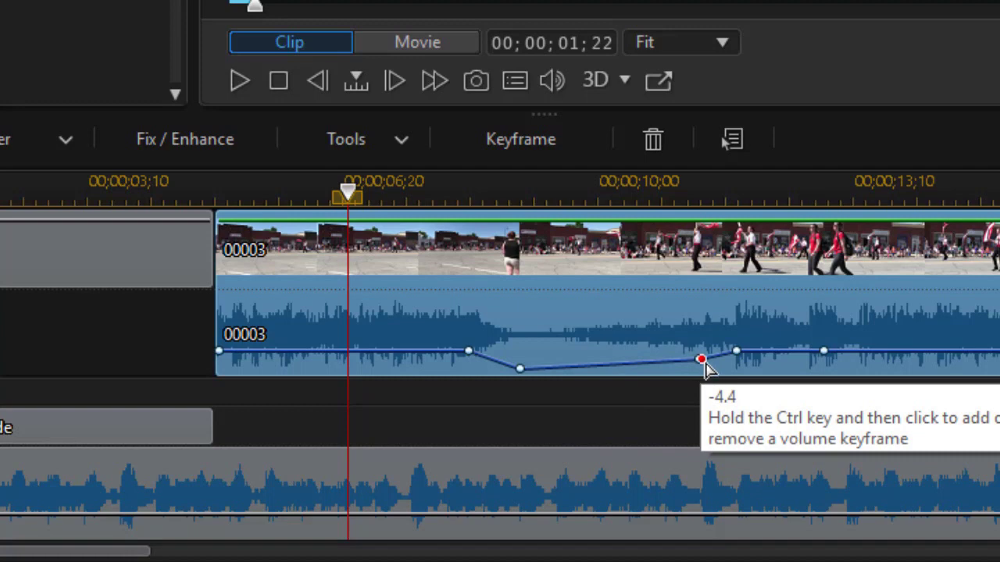
left_click_drag(701, 359, 697, 422)
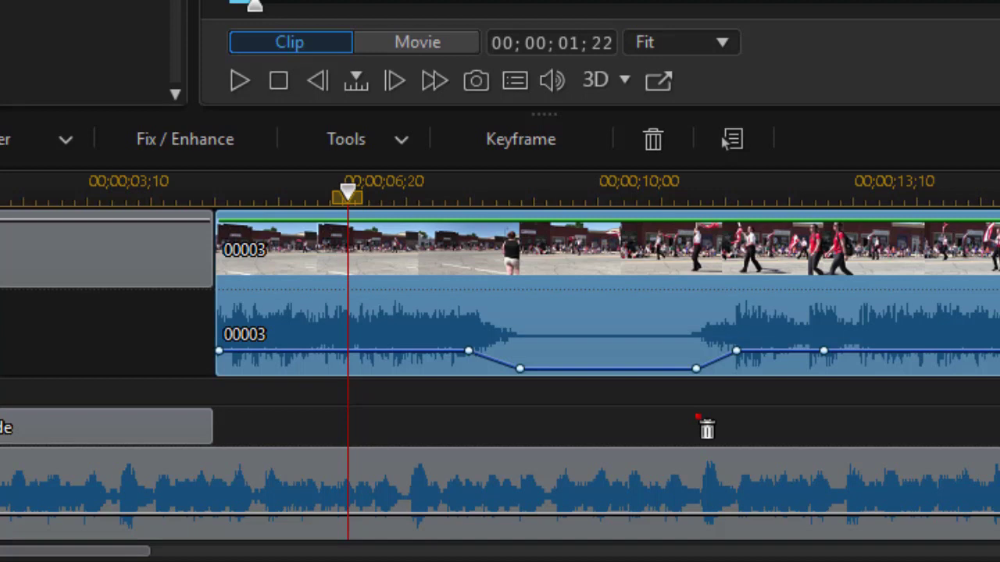
left_click_drag(706, 428, 701, 423)
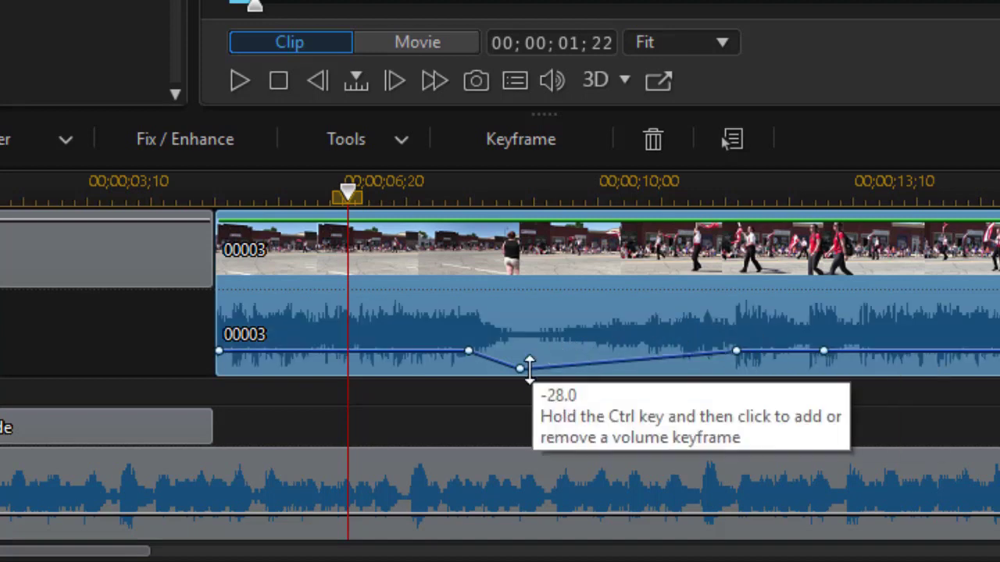
- Drag the dip keyframe off, then raise another to +12.0 and remove it too
left_click_drag(529, 368, 548, 251)
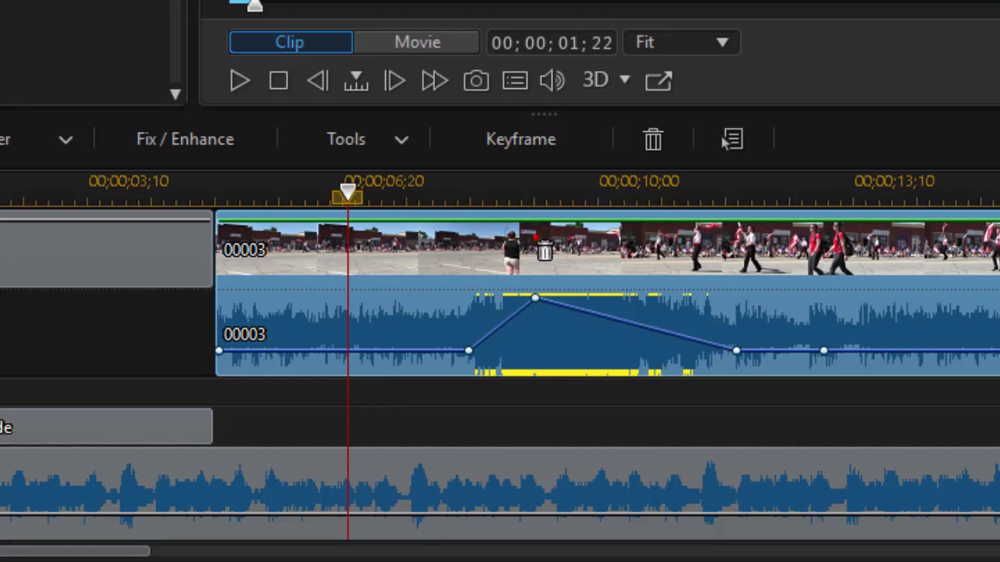
left_click_drag(544, 250, 546, 244)
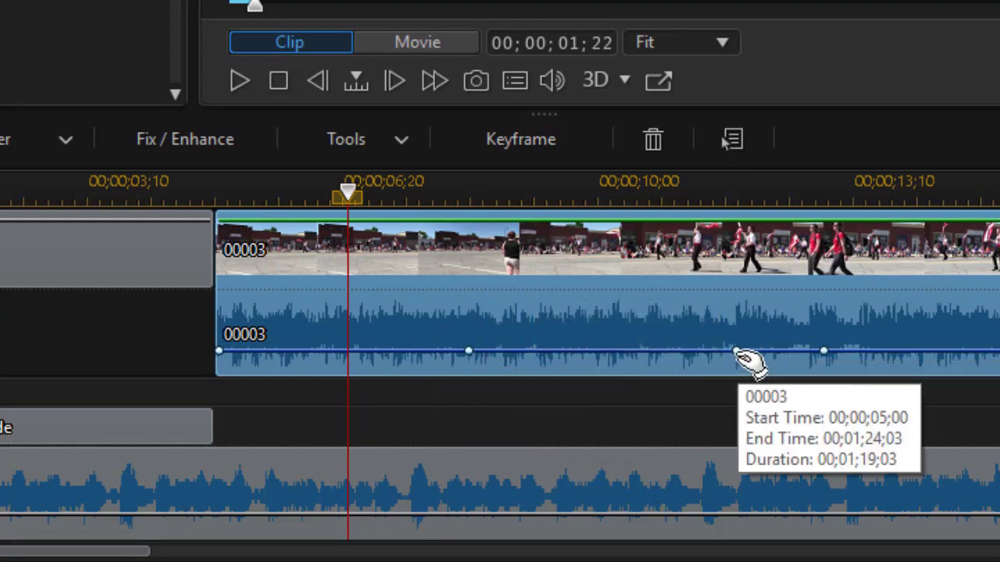
left_click_drag(742, 360, 746, 254)
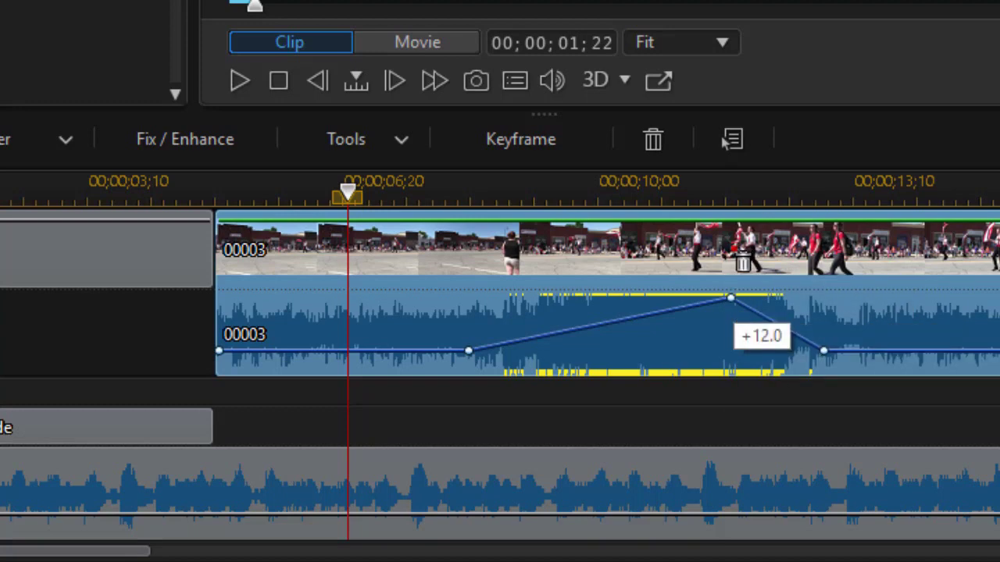
left_click_drag(744, 241, 737, 239)
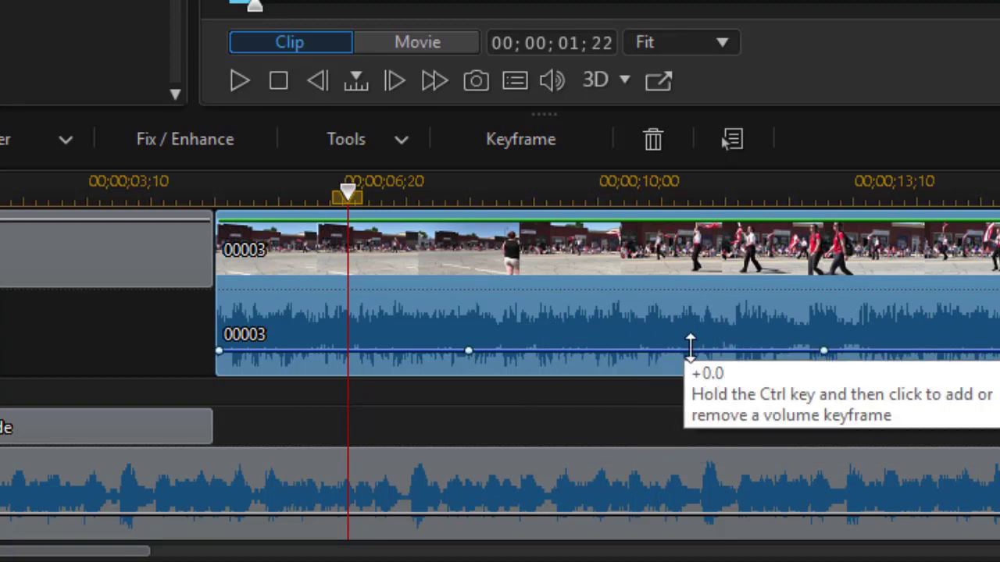
- Raise the 00003 audio envelope and keyframes so the volume ramps up from the clip start
mouse_move(690, 348)
left_mouse_down()
mouse_move(693, 325)
mouse_move(686, 349)
left_mouse_up()
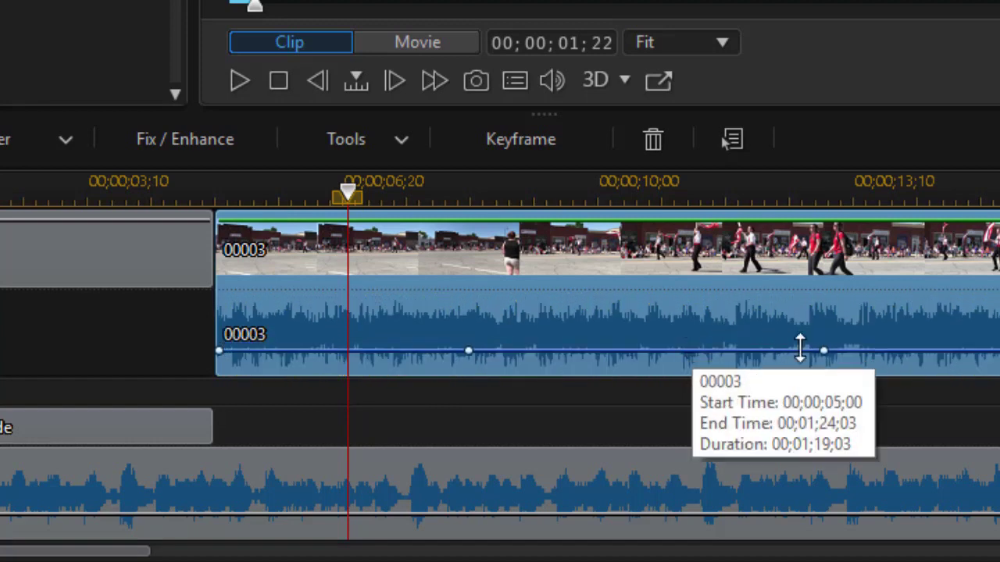
left_click_drag(825, 353, 798, 328)
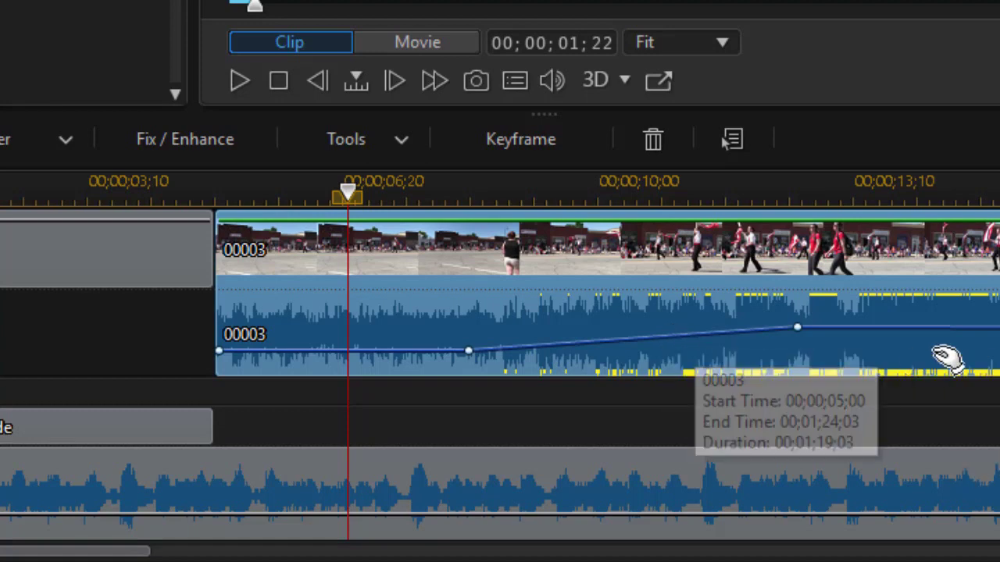
left_click_drag(939, 332, 907, 361)
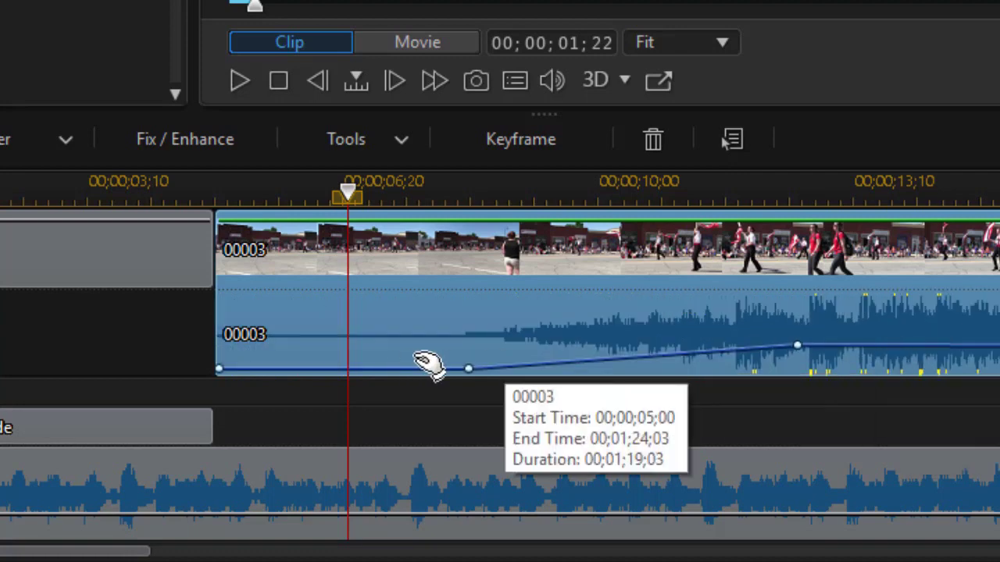
left_click_drag(471, 373, 471, 351)
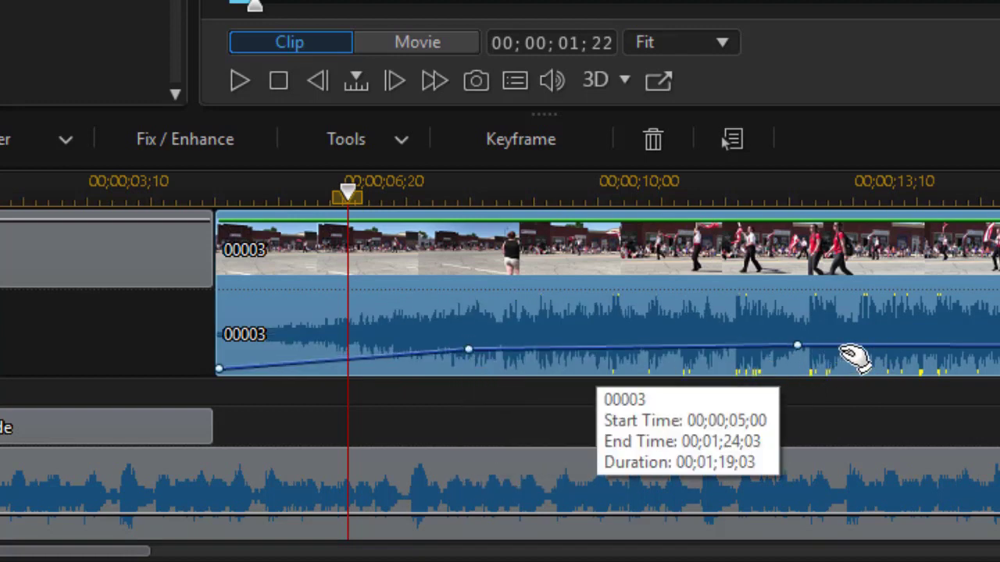
left_click_drag(845, 347, 837, 365)
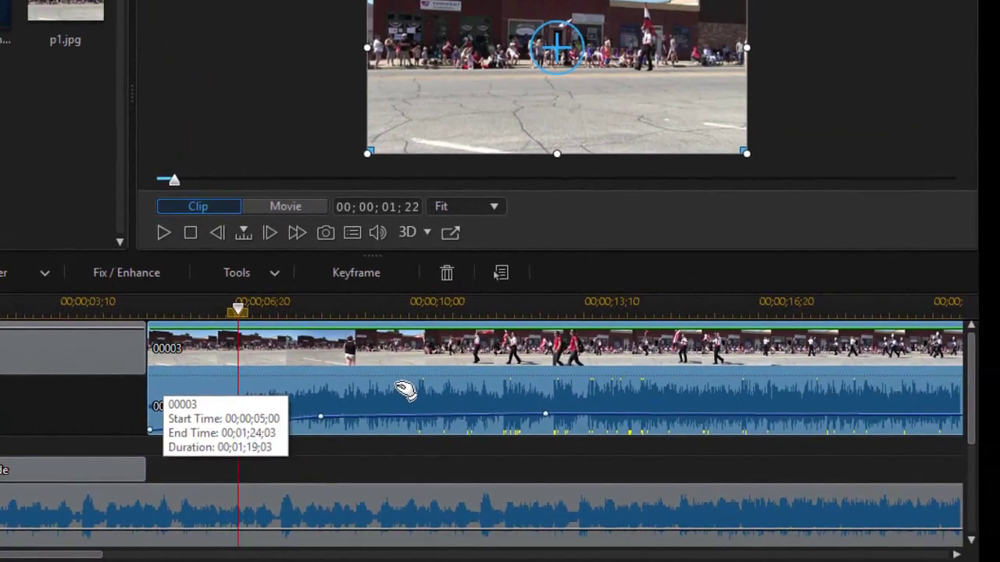
right_click(591, 309)
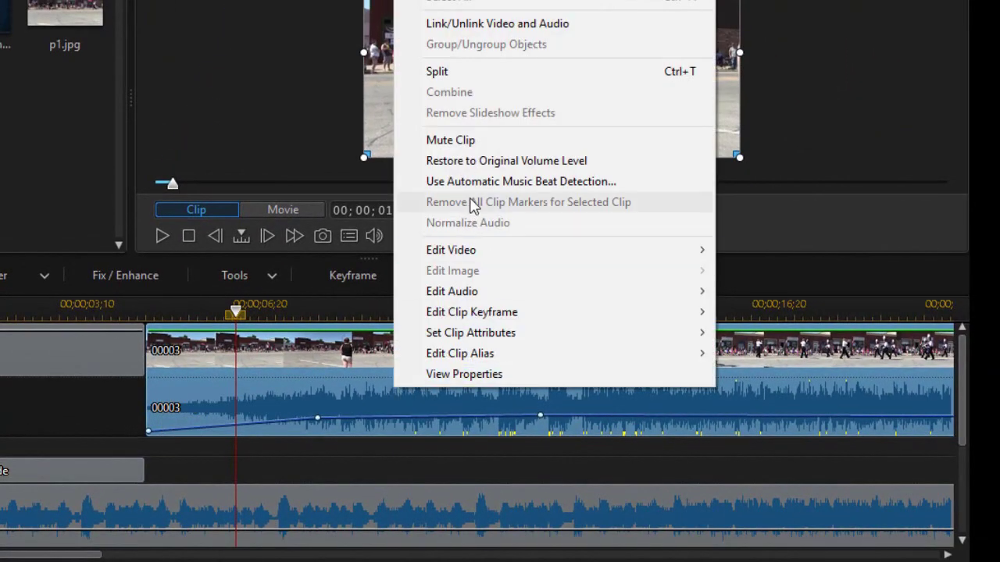
- Restore the 00003 audio to its original volume level, clearing all keyframes
left_click(505, 166)
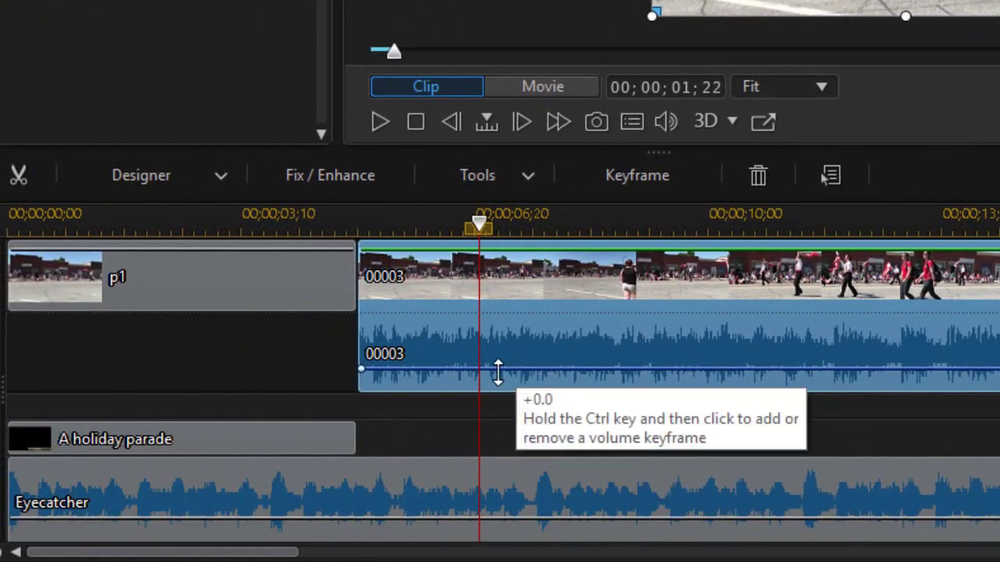
- Add a volume keyframe on the parade audio and drop its start point to -∞
left_click(562, 368, "ctrl")
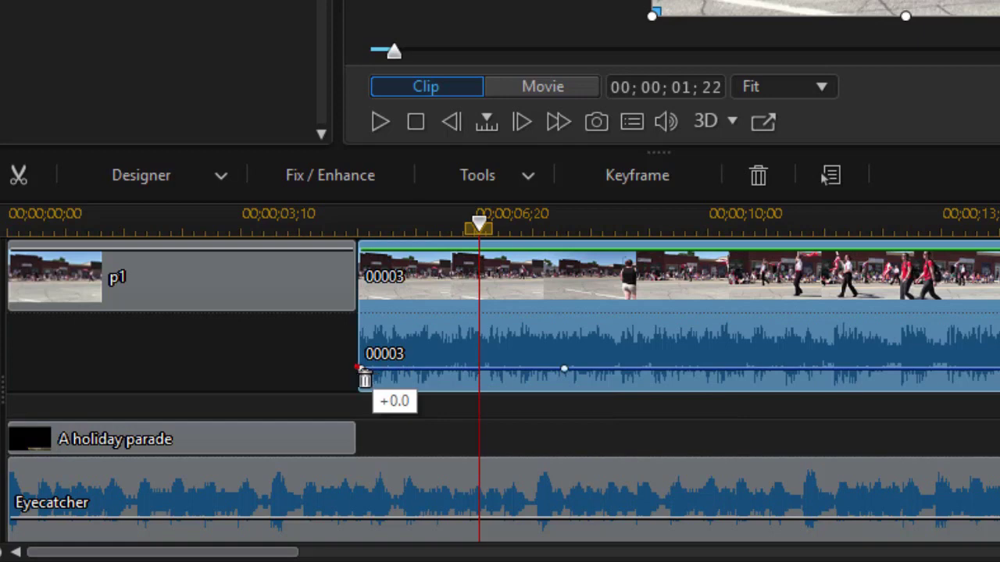
left_click_drag(359, 368, 359, 390)
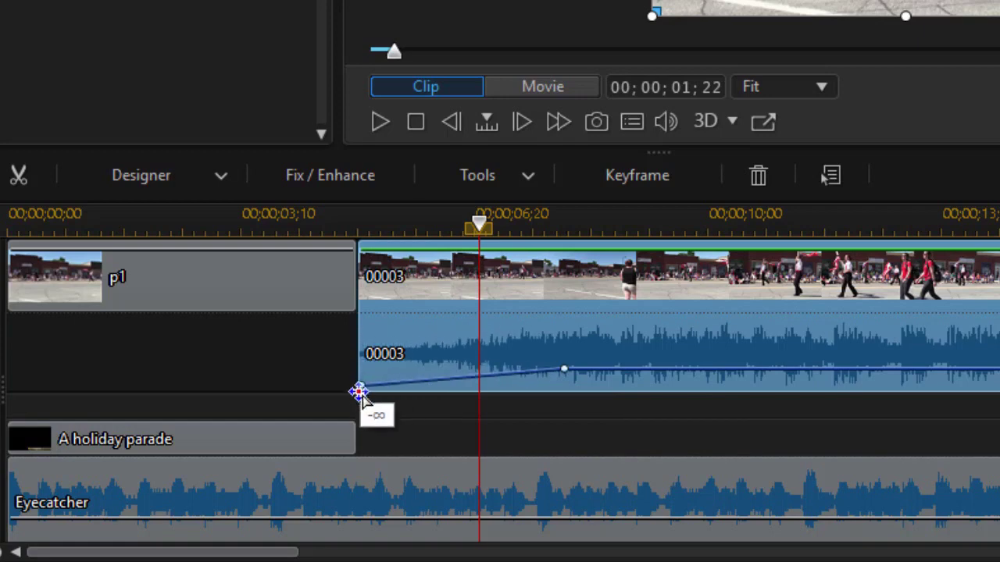
- Add two Eyecatcher volume keyframes, lower the volume after the second, and drop the end to silence
left_click(379, 500)
left_click(361, 515)
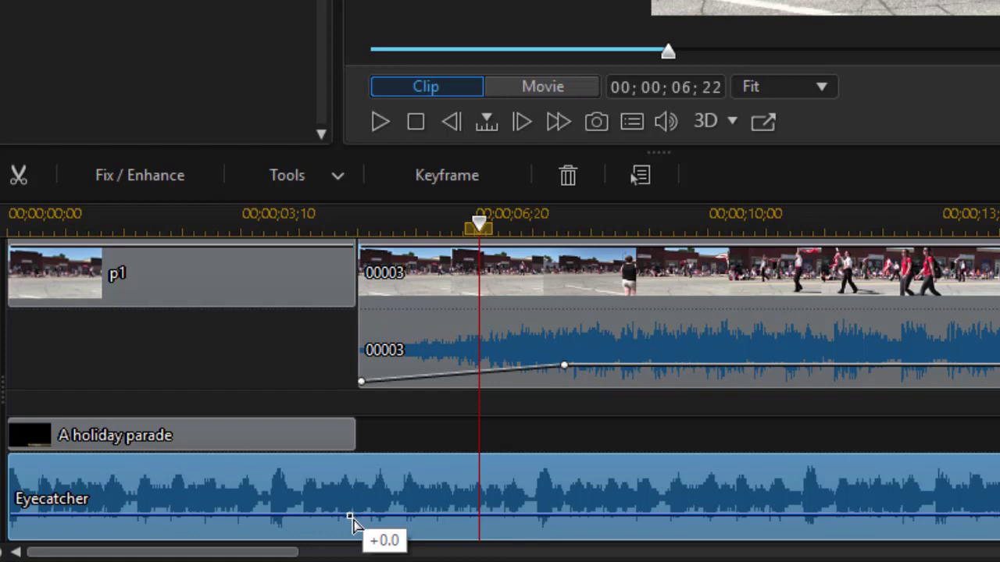
left_click(569, 516)
left_click_drag(570, 517, 561, 555)
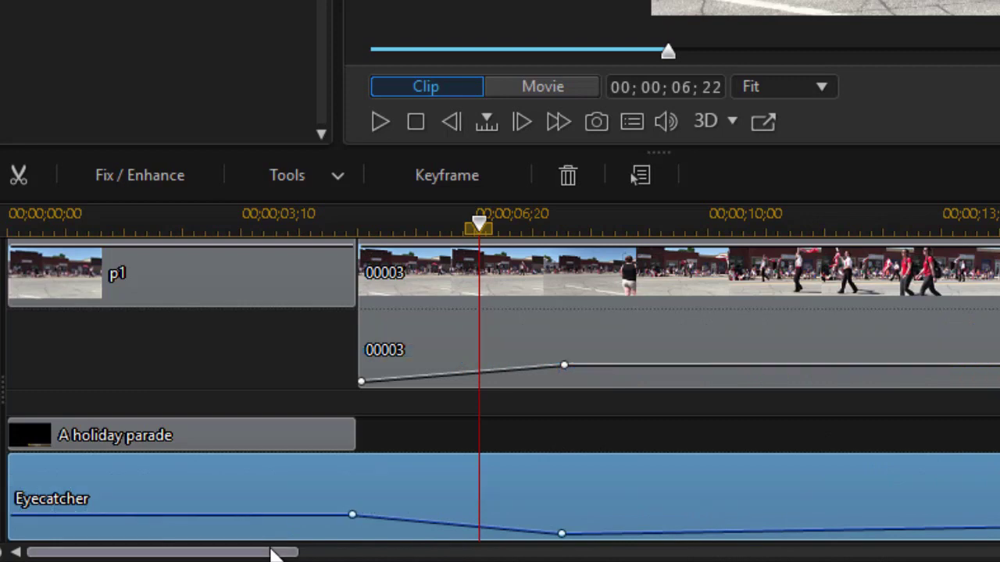
left_click_drag(267, 554, 439, 554)
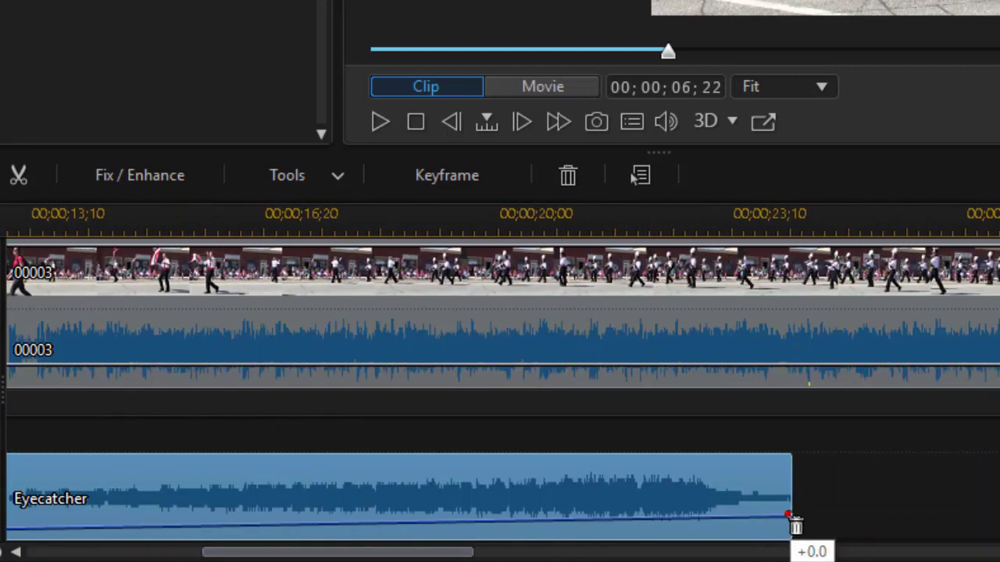
left_click_drag(789, 517, 787, 547)
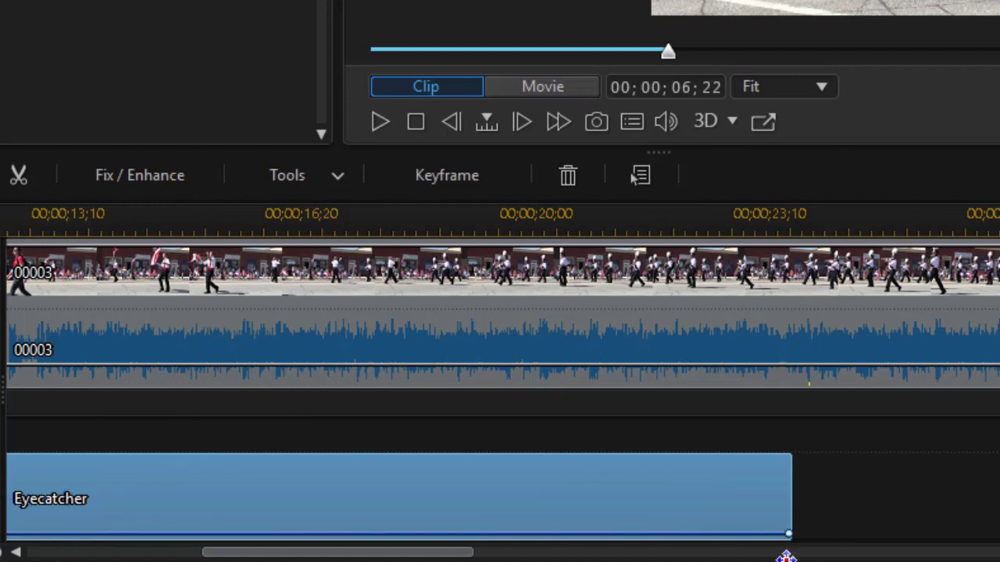
left_click_drag(406, 556, 157, 556)
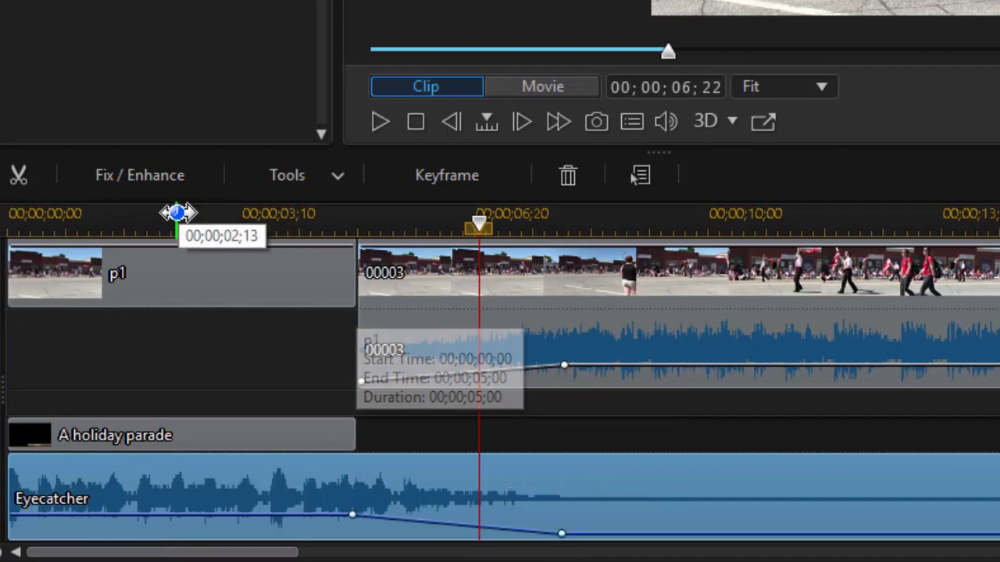
left_click(416, 122)
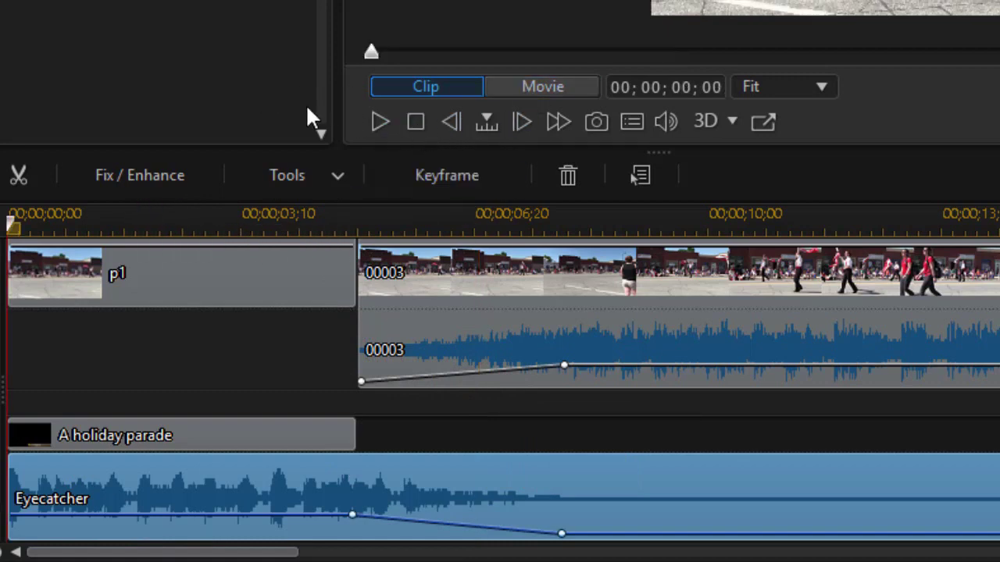
left_click(379, 122)
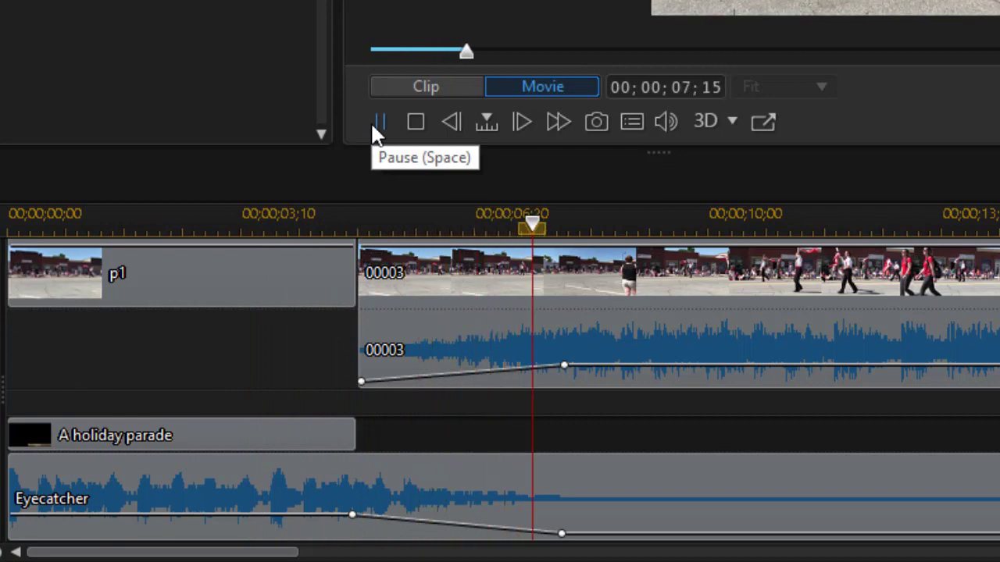
left_click(416, 123)
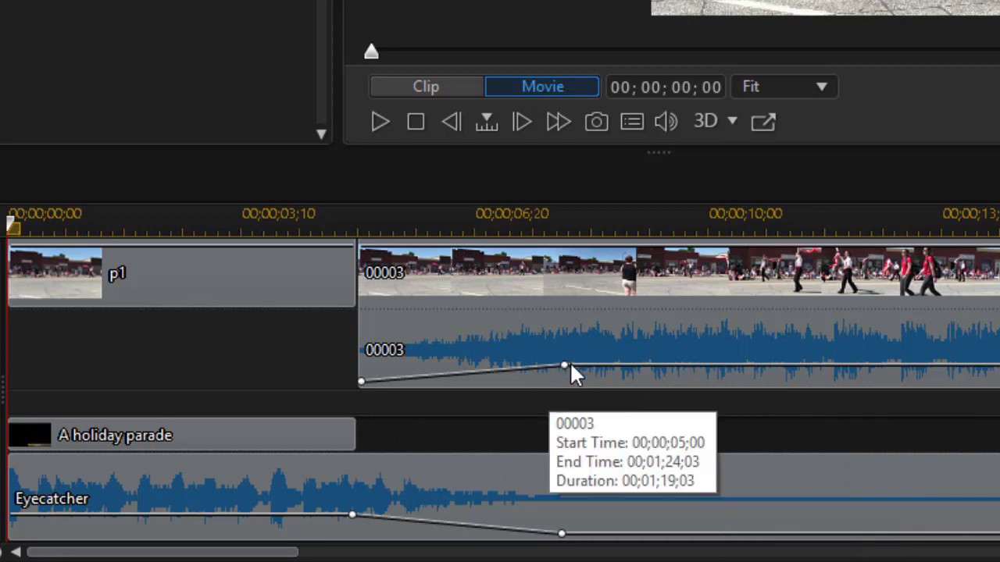
left_click(625, 328)
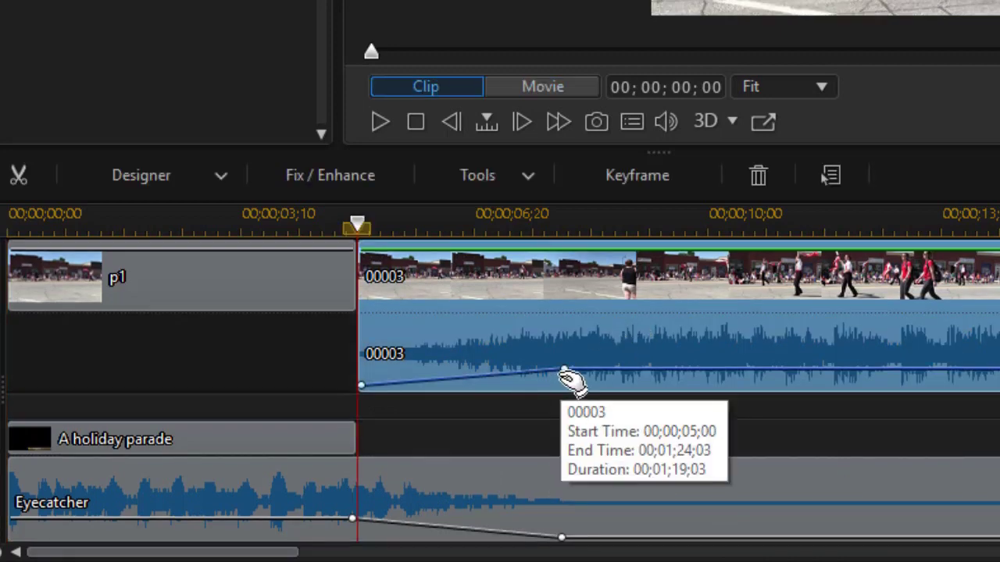
- Move the 00003 clip's fade-in volume keyframe later and lower, then preview from 00;00;03;27
left_click_drag(564, 372, 731, 372)
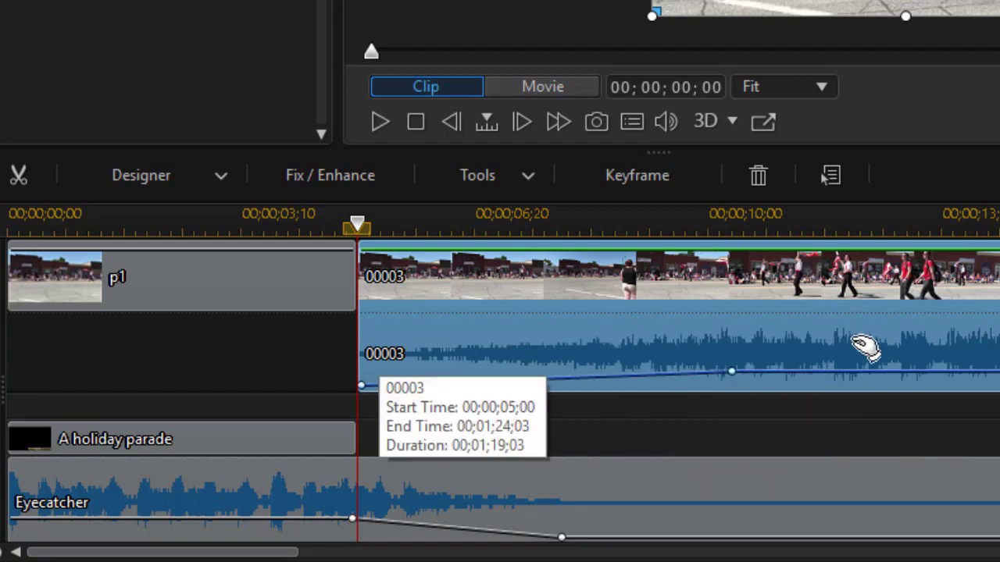
left_click(280, 224)
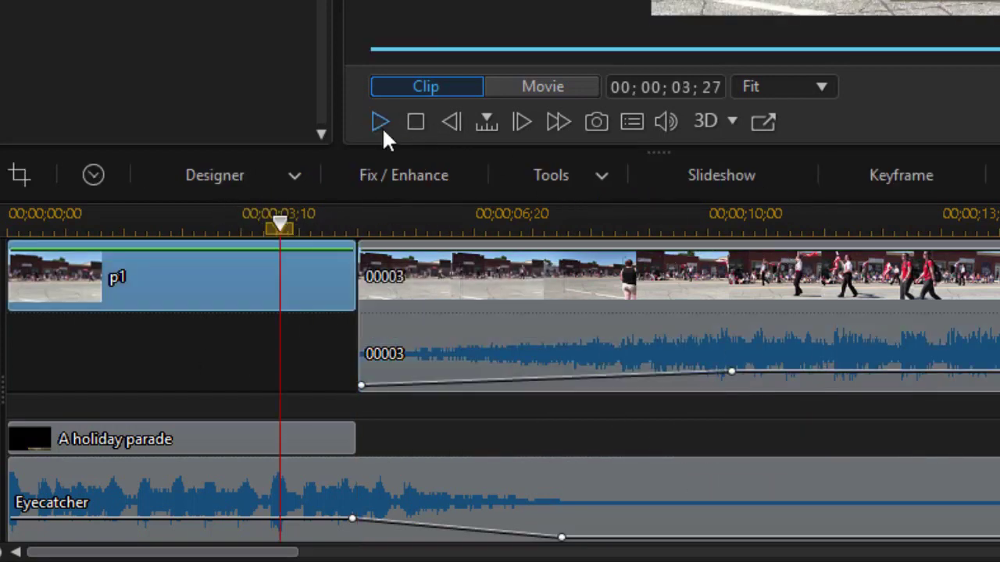
left_click(378, 123)
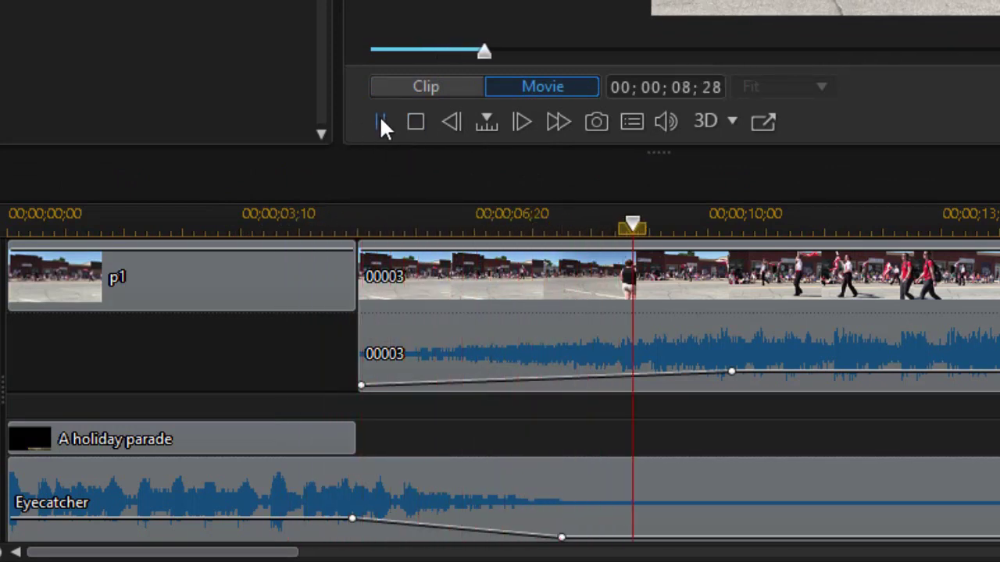
left_click(379, 121)
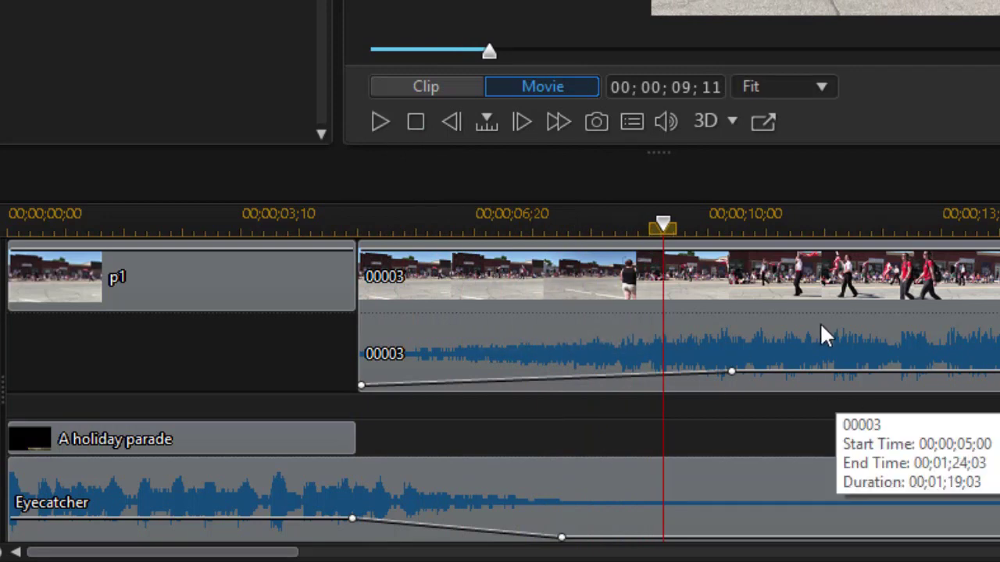